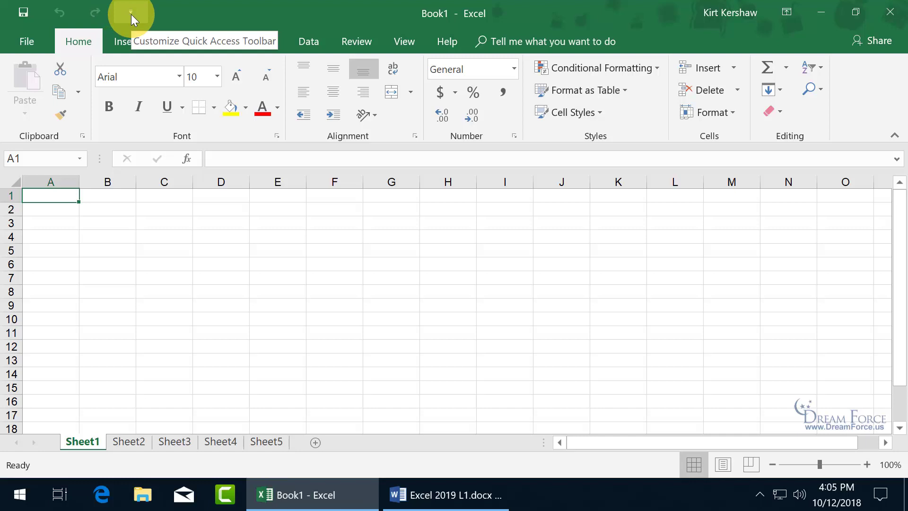
Add Open to the Quick Access Toolbar and test that it opens the Open dialog.
click(131, 12)
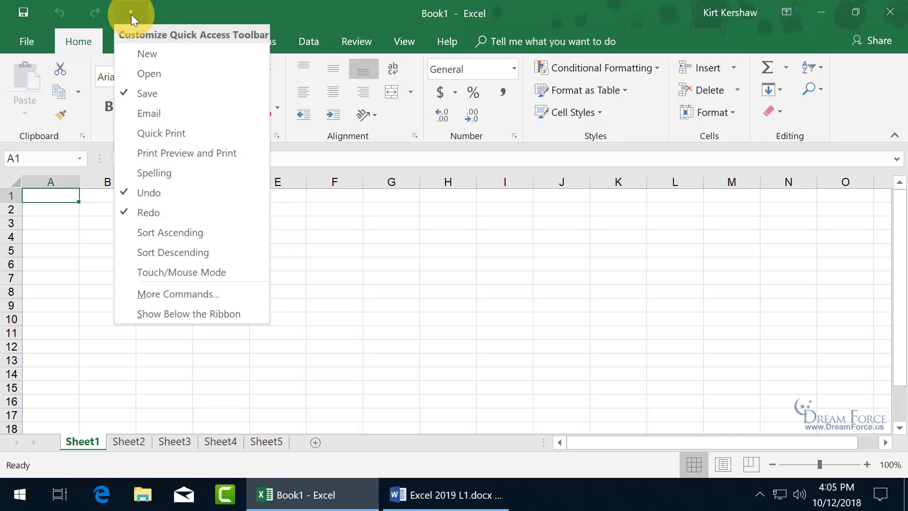
click(156, 74)
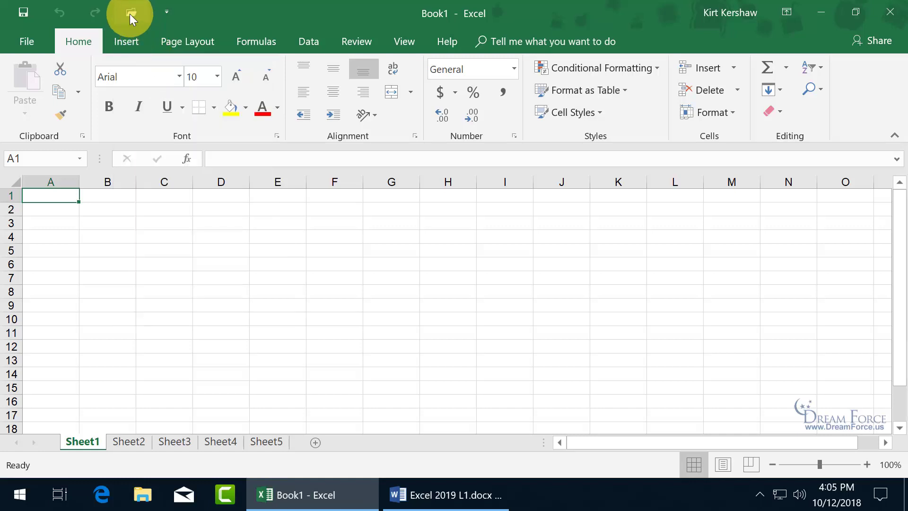
click(130, 13)
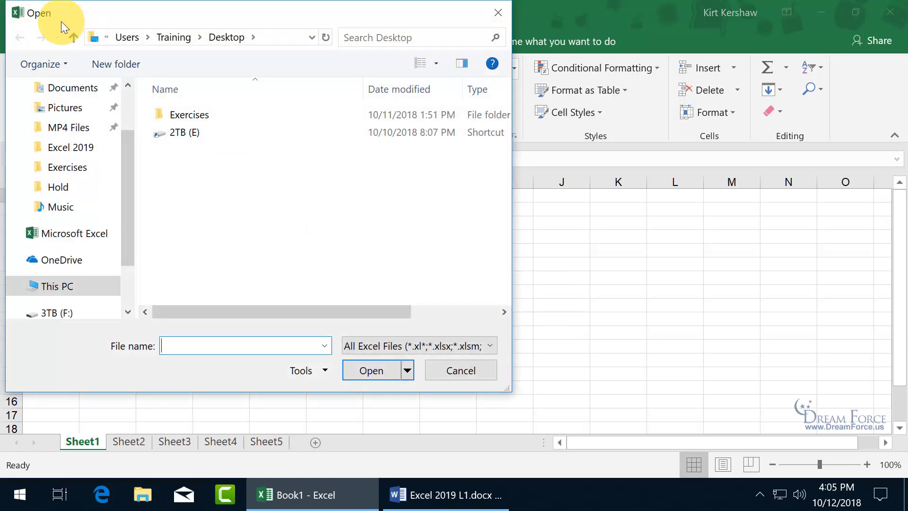
click(502, 10)
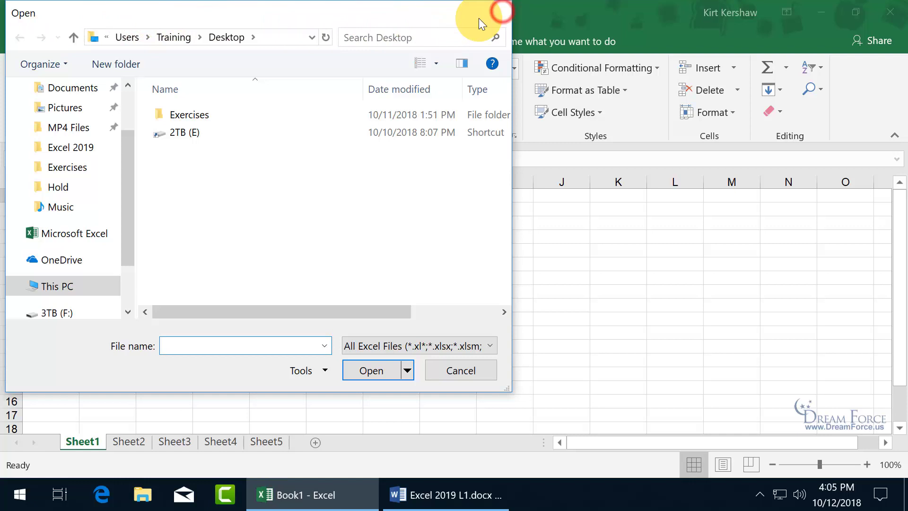
click(167, 12)
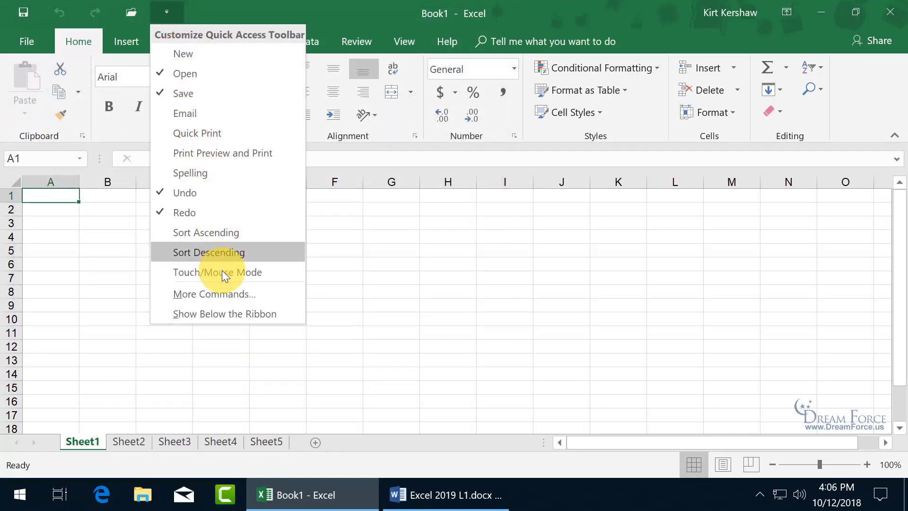
Open Excel Options at the Quick Access Toolbar page via More Commands and scroll the list.
click(218, 294)
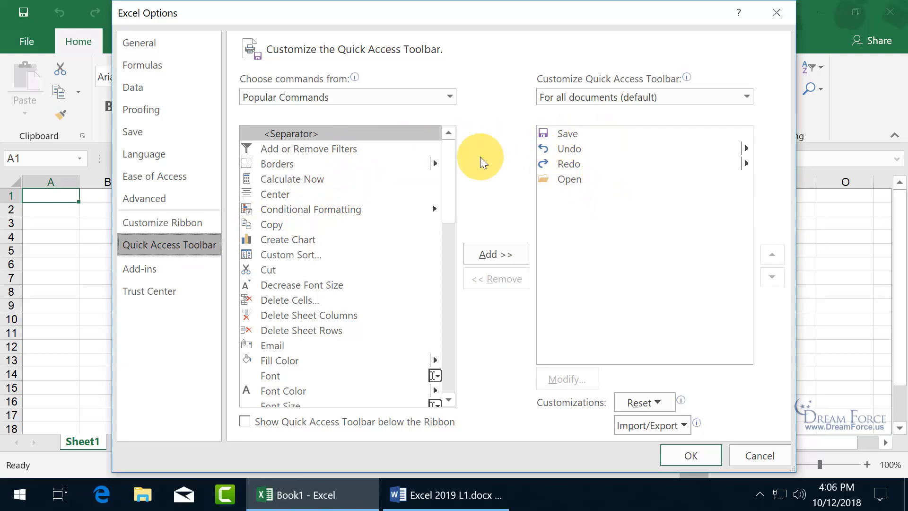
drag(445, 166, 462, 342)
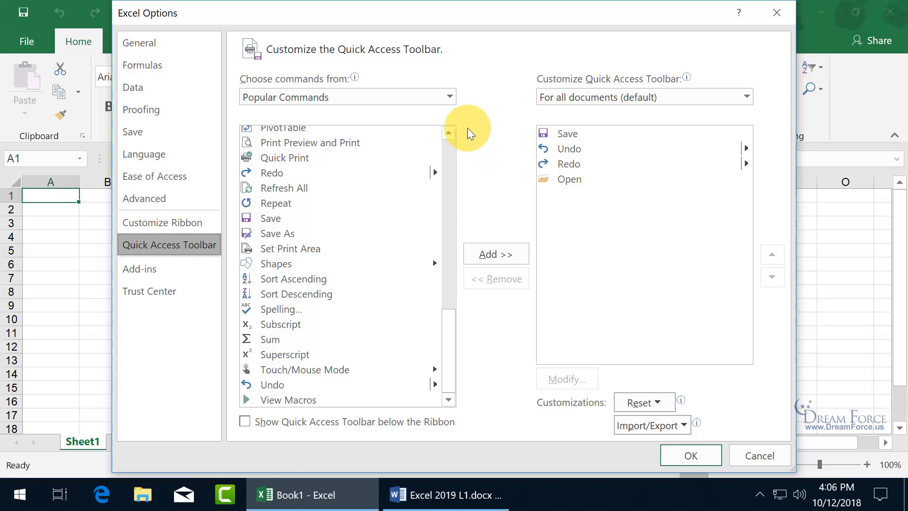
Switch the command source from Popular Commands to All Commands and scroll through it.
click(449, 96)
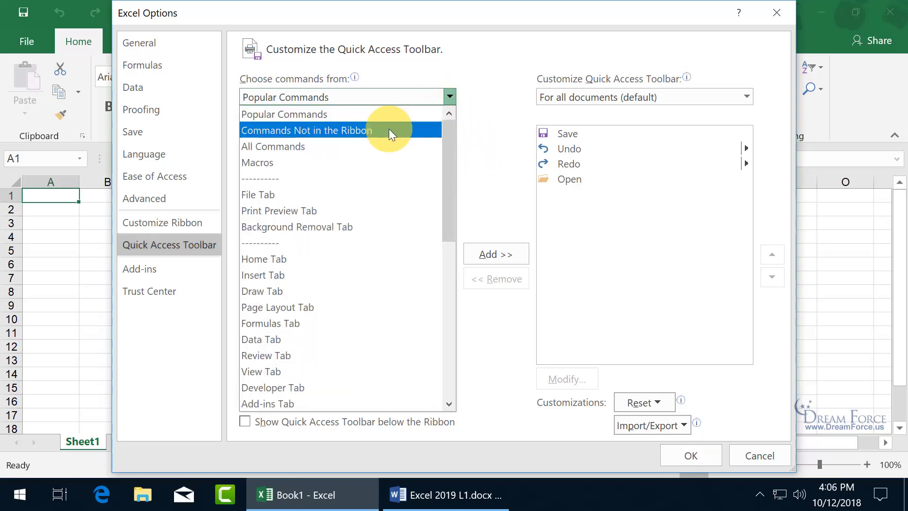
click(353, 146)
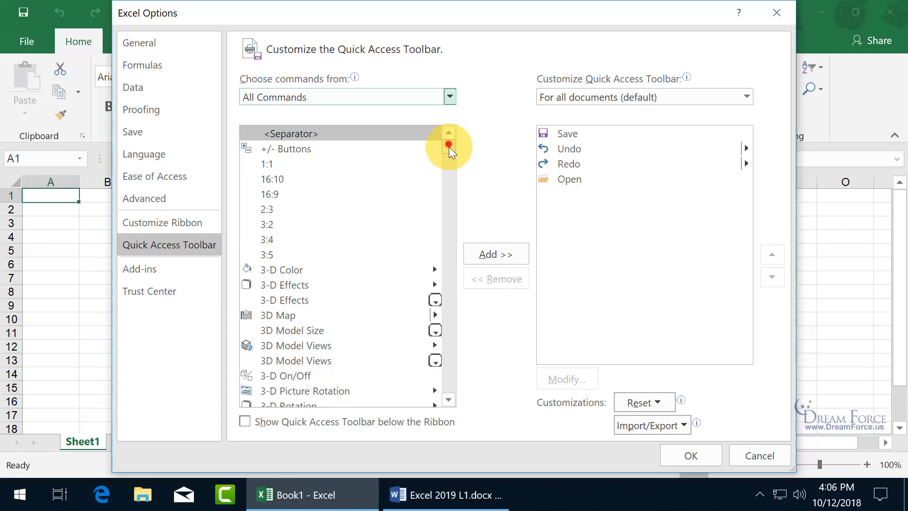
drag(449, 147, 453, 319)
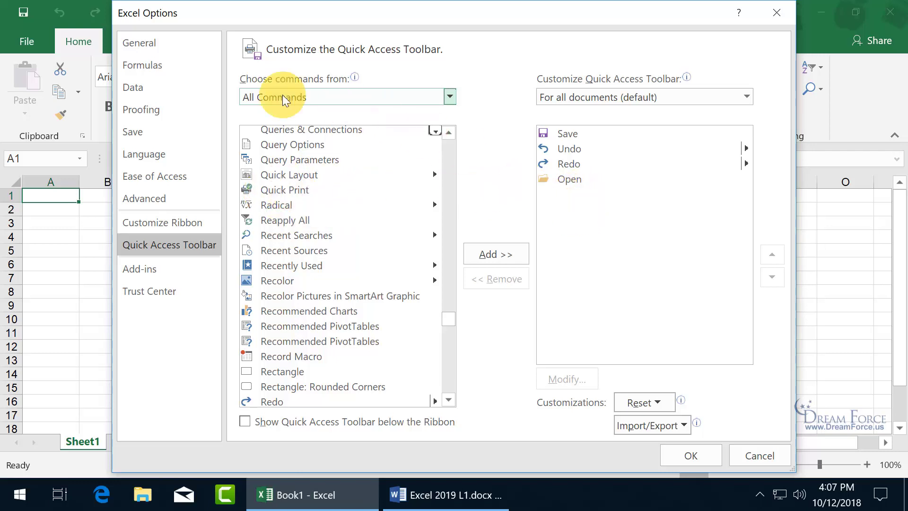
Add Quick Print, Quick Layout, Query Parameters and Radical to the toolbar list.
click(282, 191)
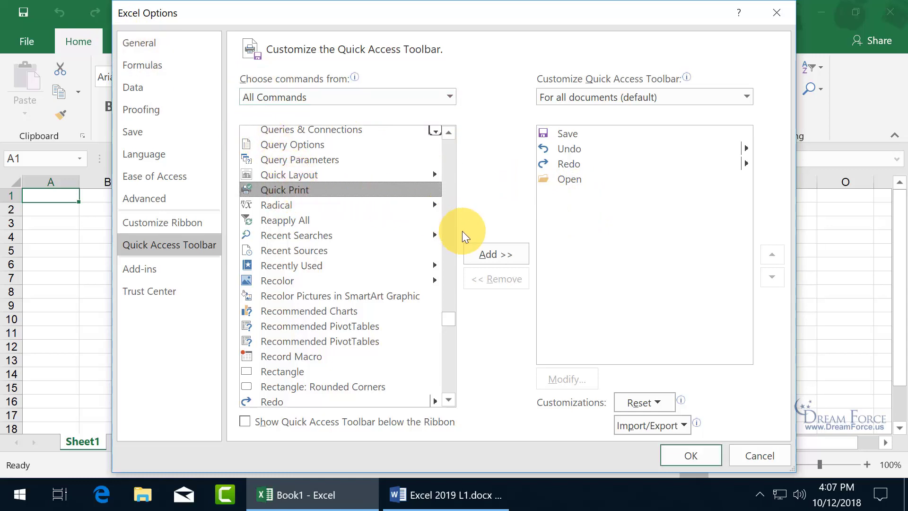
click(488, 254)
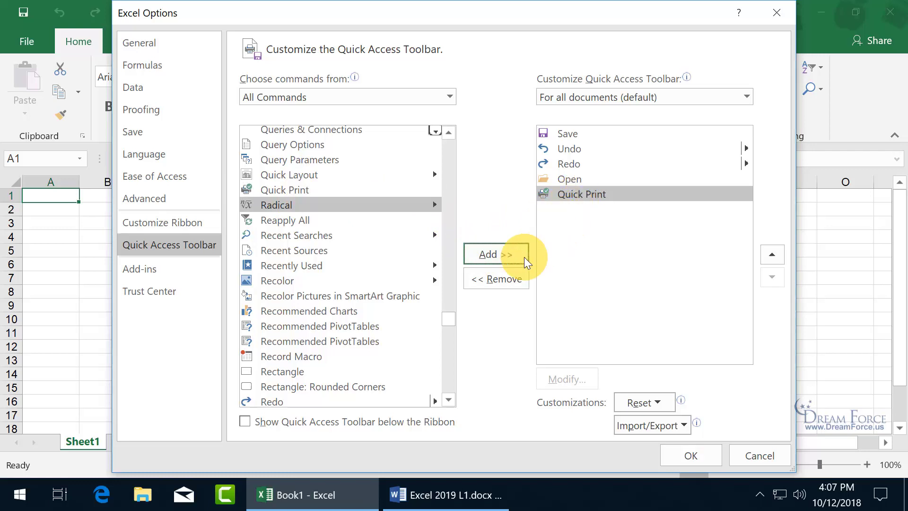
click(514, 278)
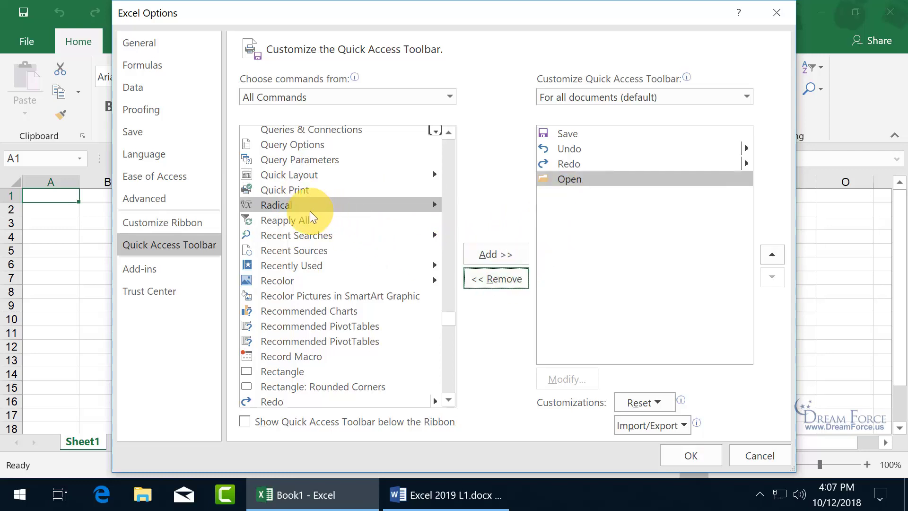
click(292, 192)
double_click(291, 191)
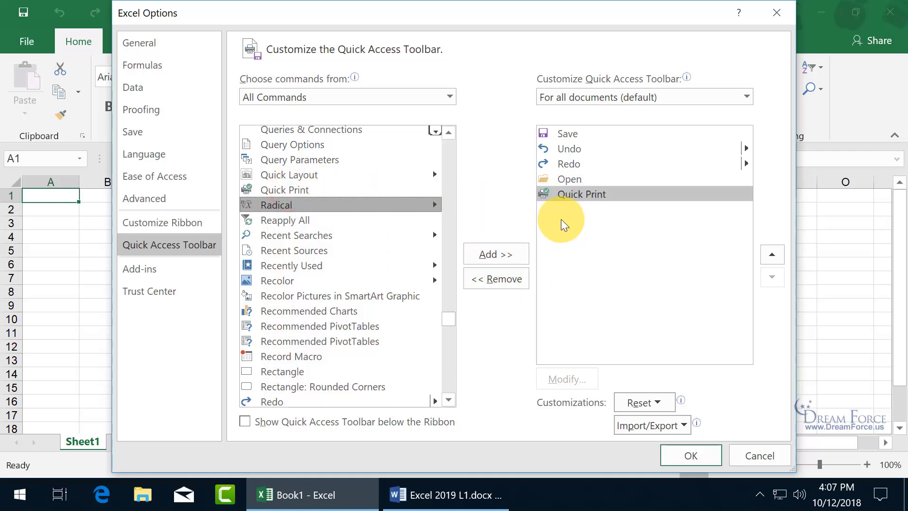
double_click(296, 173)
double_click(298, 160)
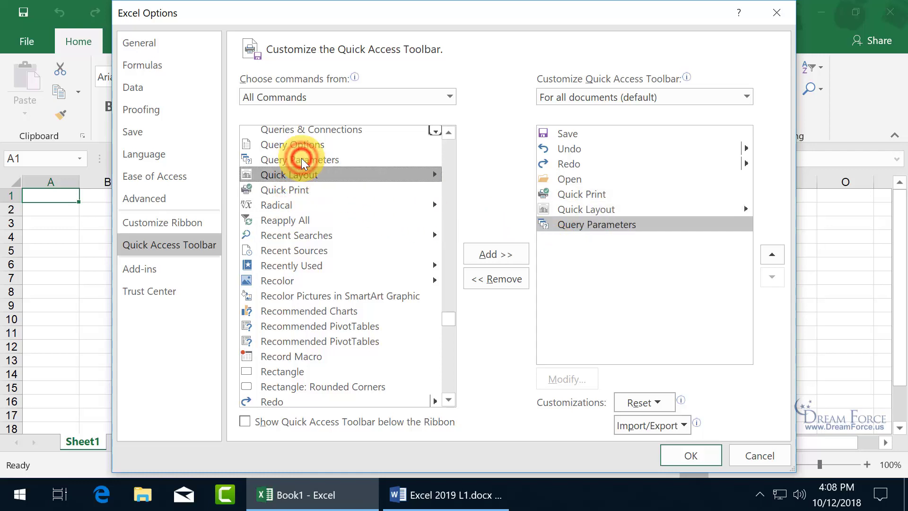
double_click(278, 206)
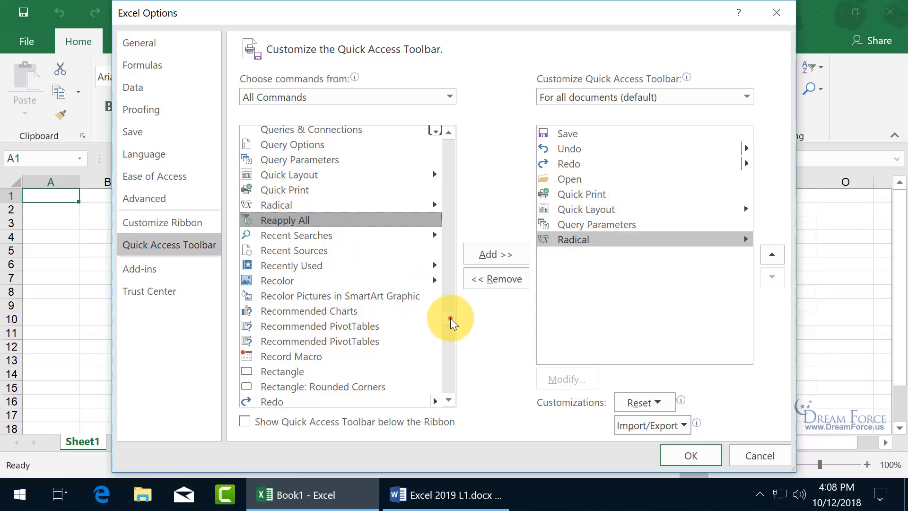
Add three <Separator> entries from the top of the All Commands list.
drag(450, 318, 443, 134)
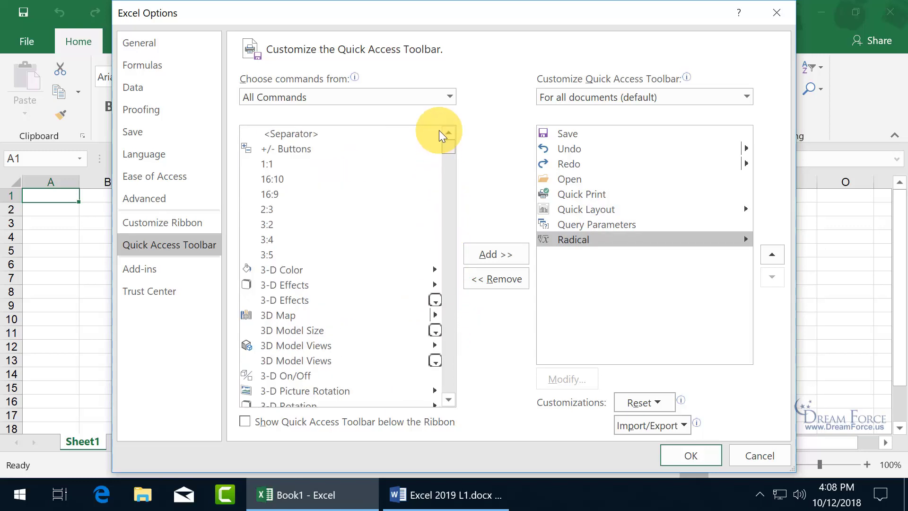
click(295, 136)
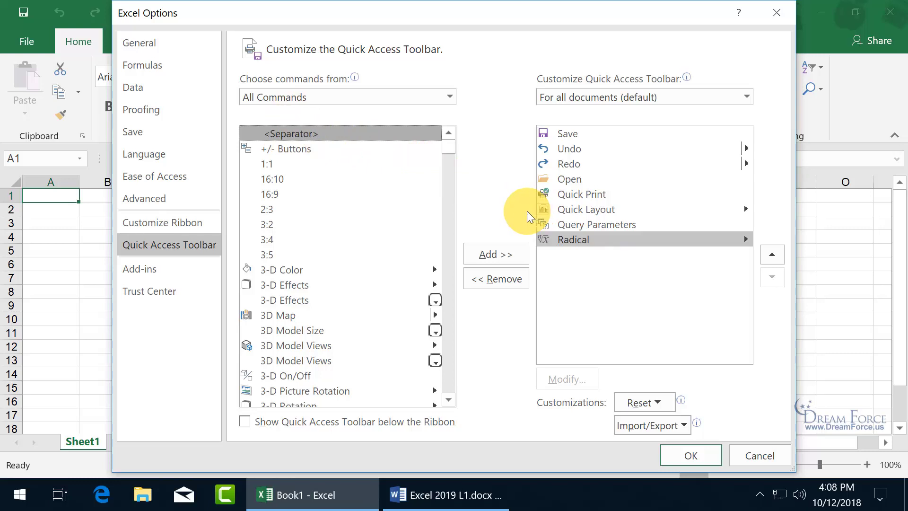
double_click(312, 134)
double_click(312, 134)
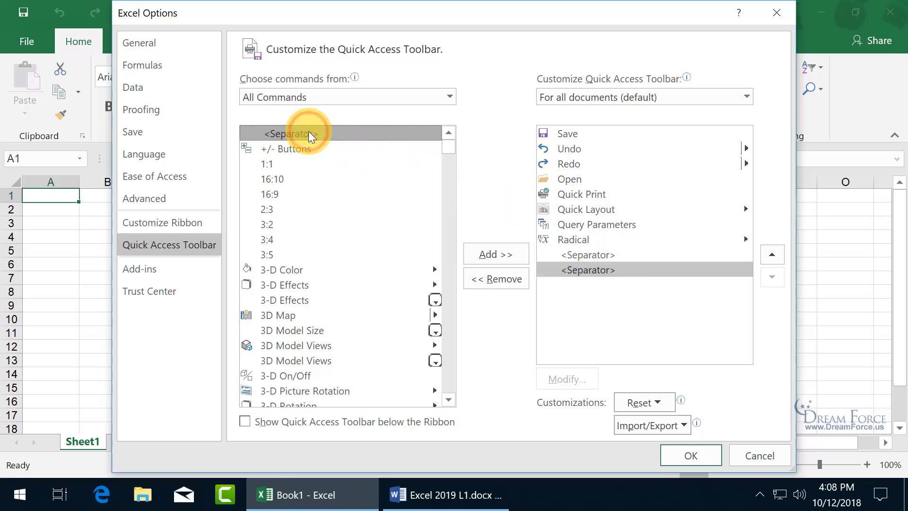
double_click(312, 133)
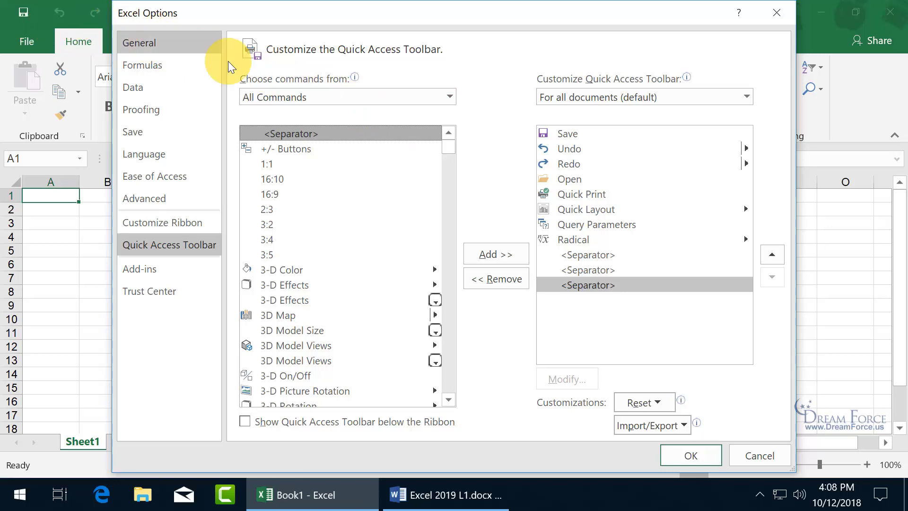
Move Save down one place so it sits below Undo.
click(573, 136)
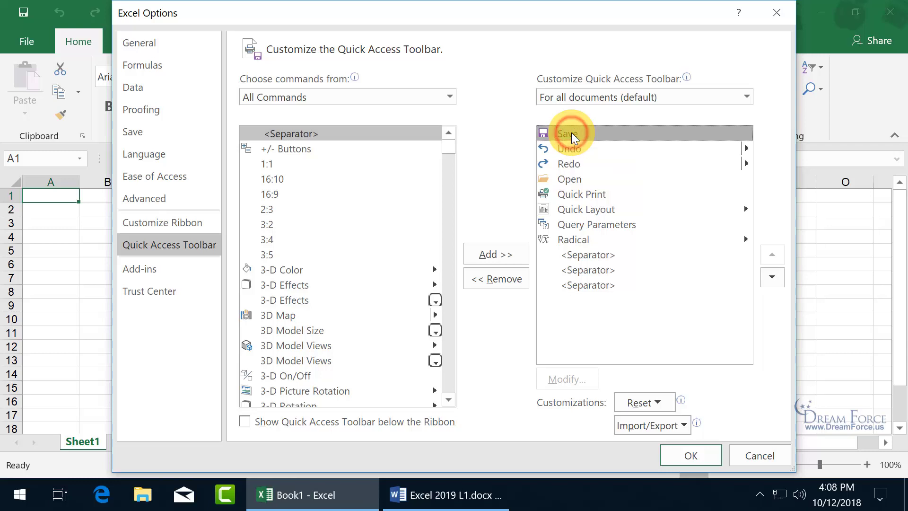
click(775, 278)
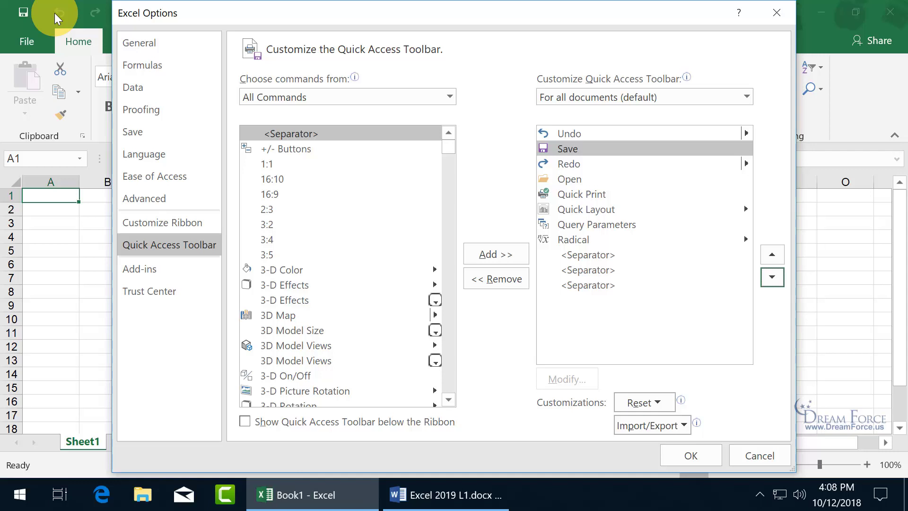
Move the first separator up the list and return Save to the top position.
drag(214, 13, 420, 44)
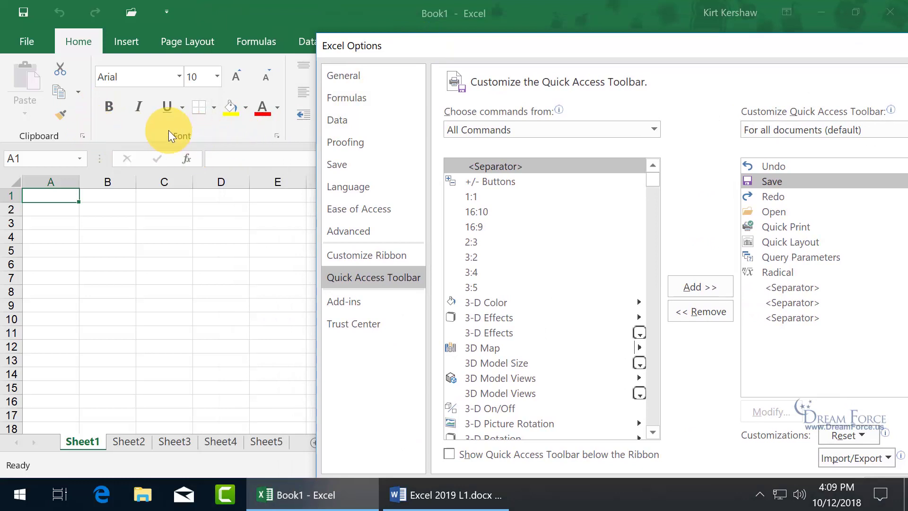
drag(397, 55, 494, 57)
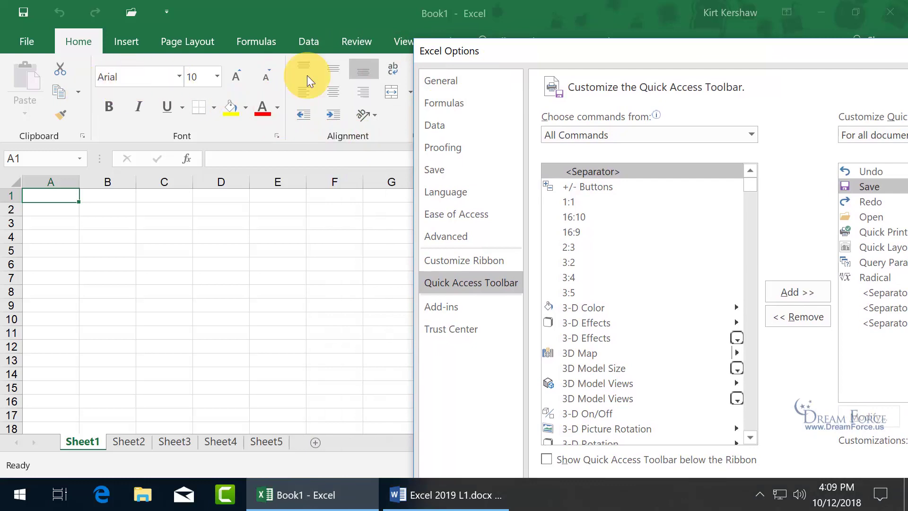
drag(599, 52, 246, 17)
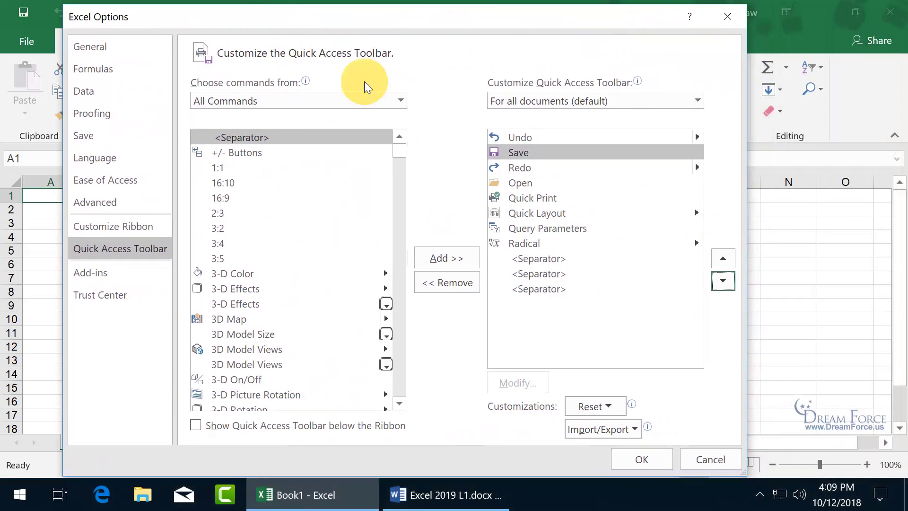
click(556, 263)
click(723, 258)
click(723, 258)
click(723, 258)
click(723, 258)
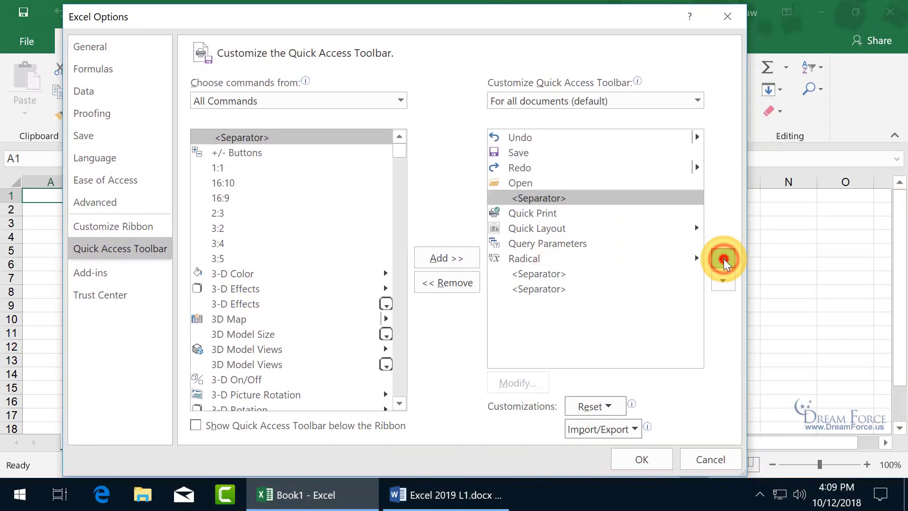
click(723, 258)
click(723, 259)
click(521, 151)
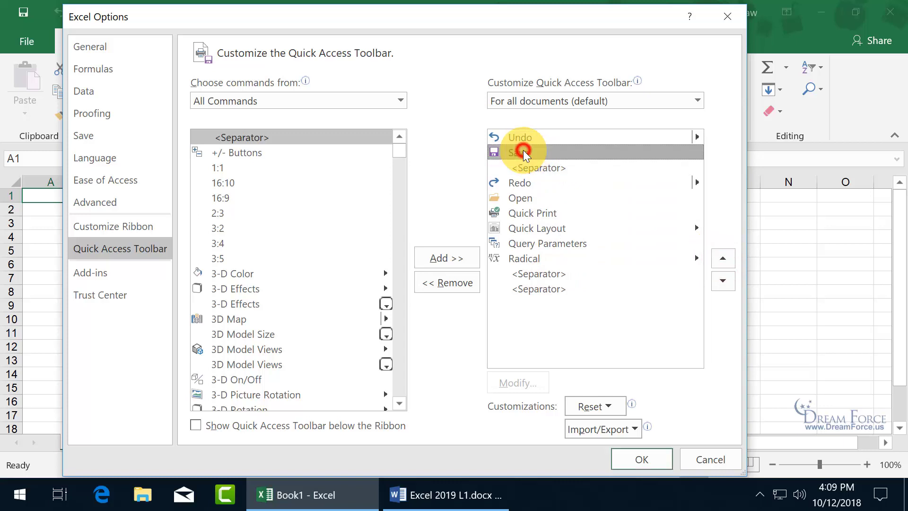
click(723, 259)
Position separators directly after Save, after Redo and after Quick Layout.
click(562, 167)
click(723, 258)
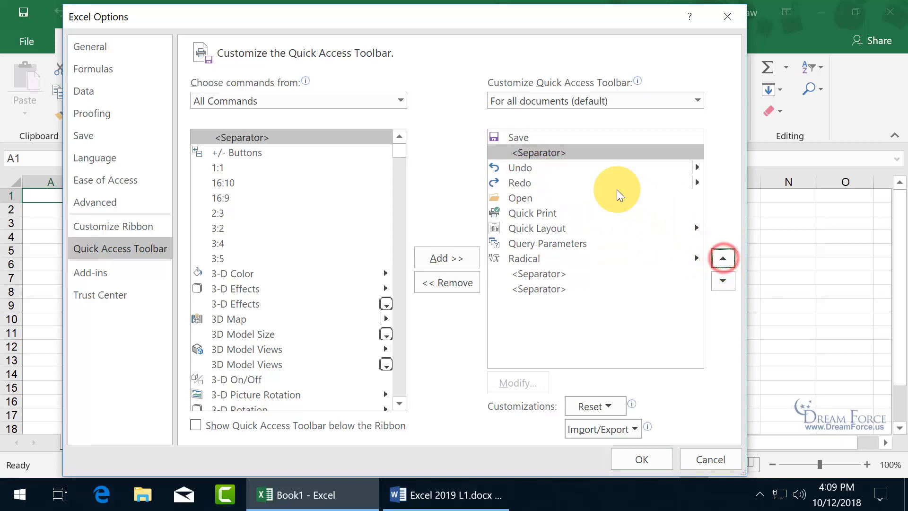
click(624, 274)
click(723, 259)
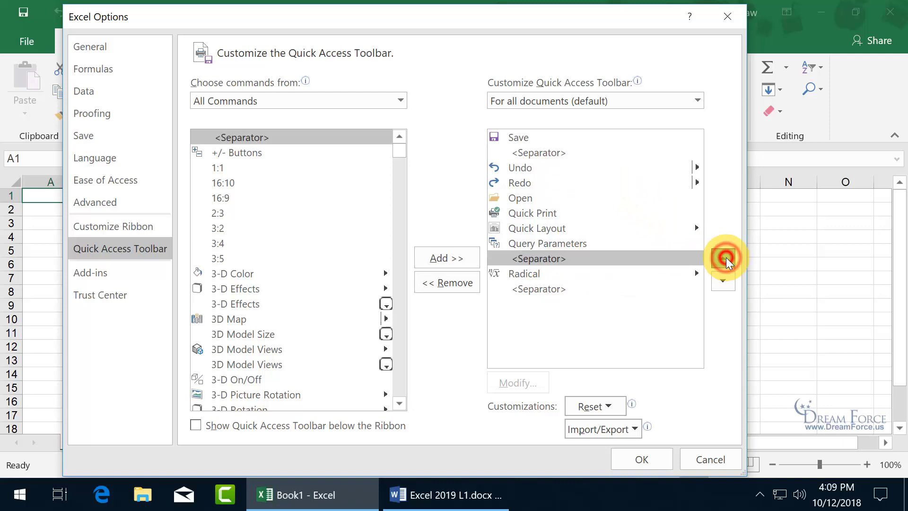
click(722, 258)
click(723, 259)
click(723, 258)
click(723, 259)
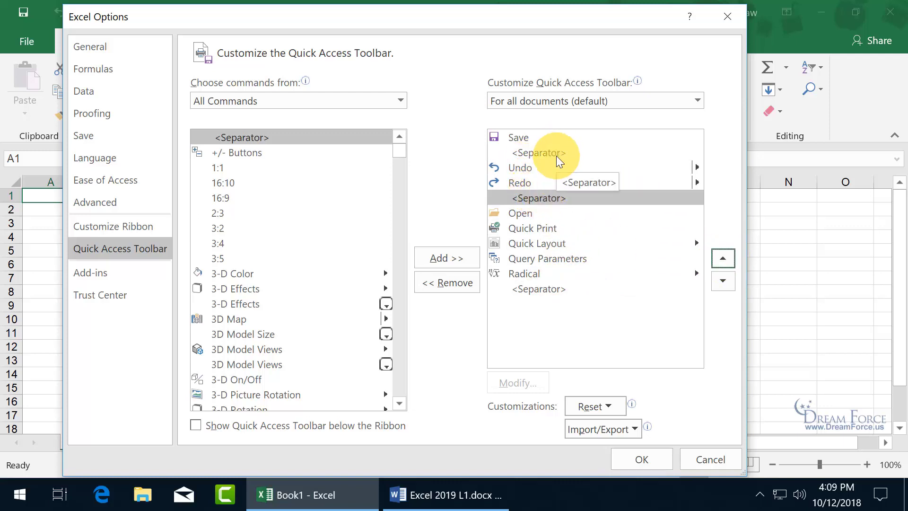
click(539, 288)
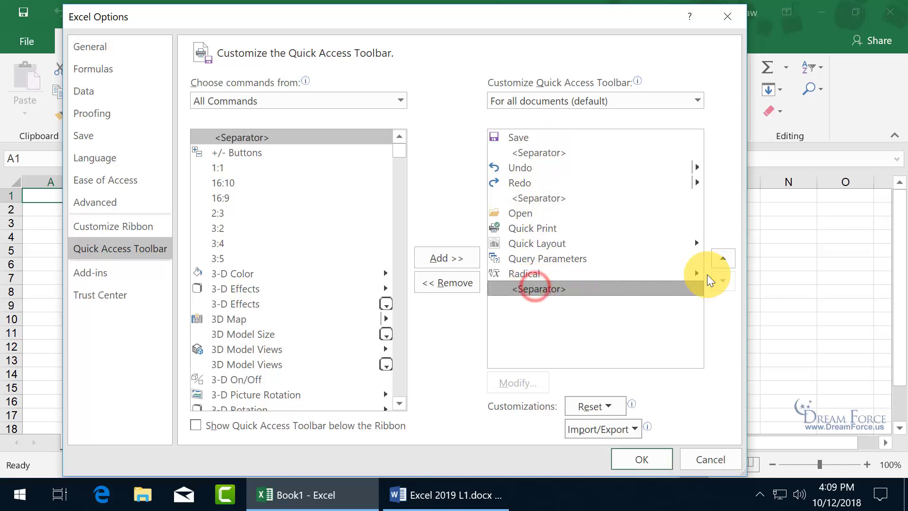
click(723, 259)
click(723, 259)
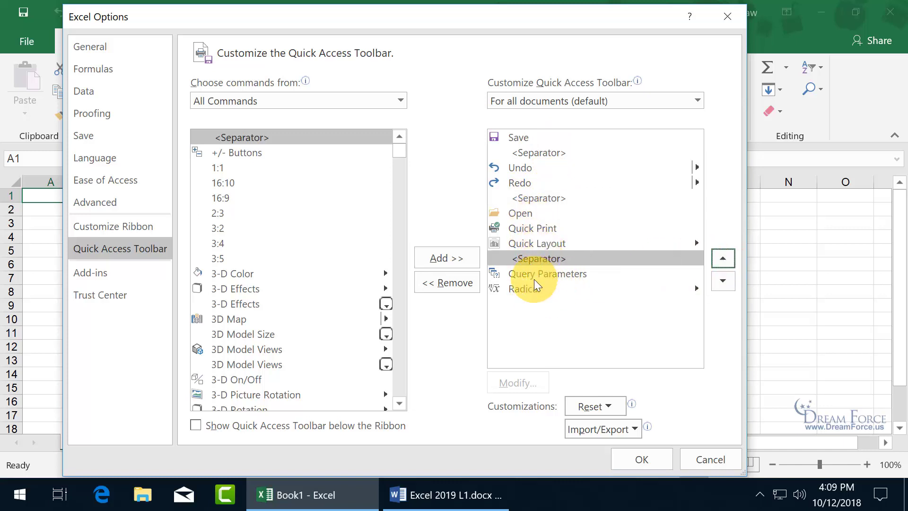
Confirm Excel Options with OK to apply the reordered, separator-grouped toolbar.
click(639, 468)
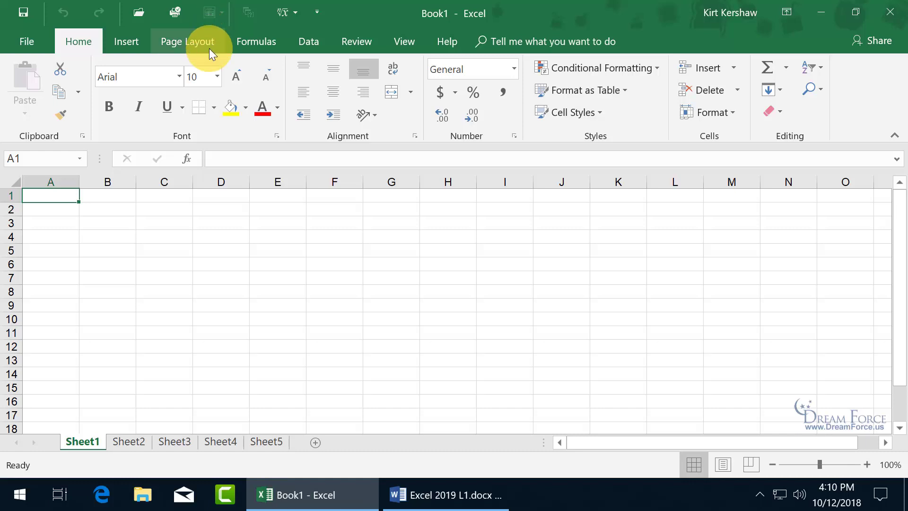
Add Bold to the Quick Access Toolbar and confirm it stays visible on the Data tab.
right_click(110, 106)
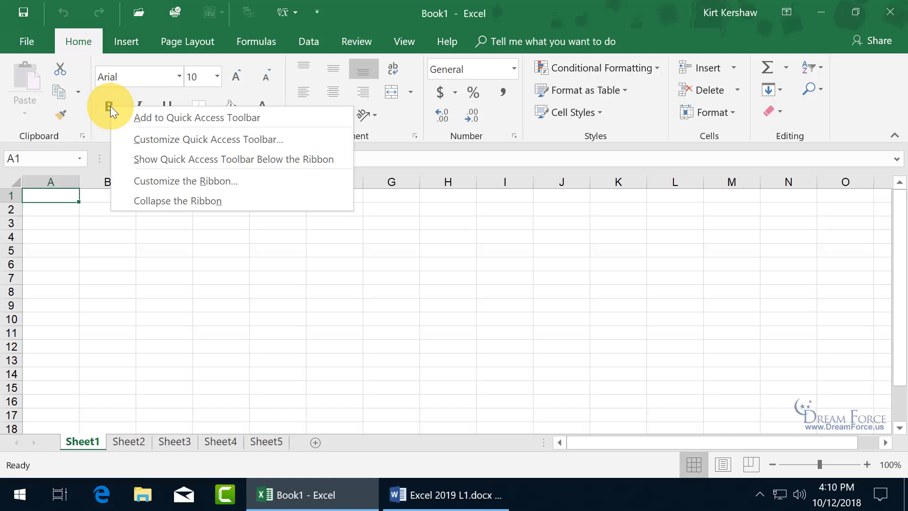
click(170, 117)
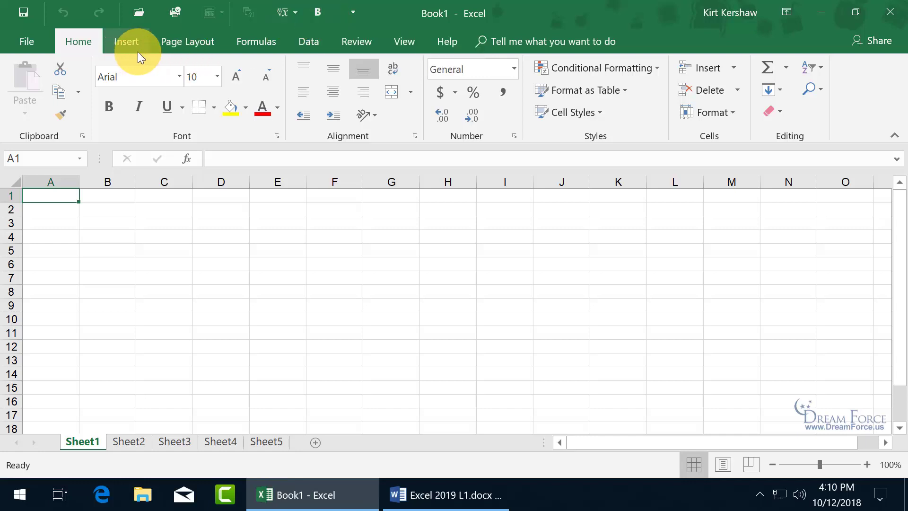
click(312, 43)
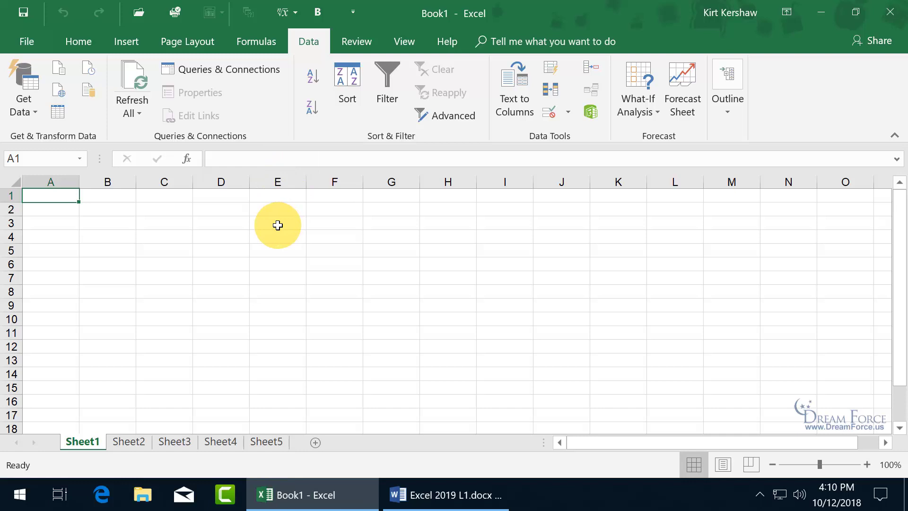
click(78, 41)
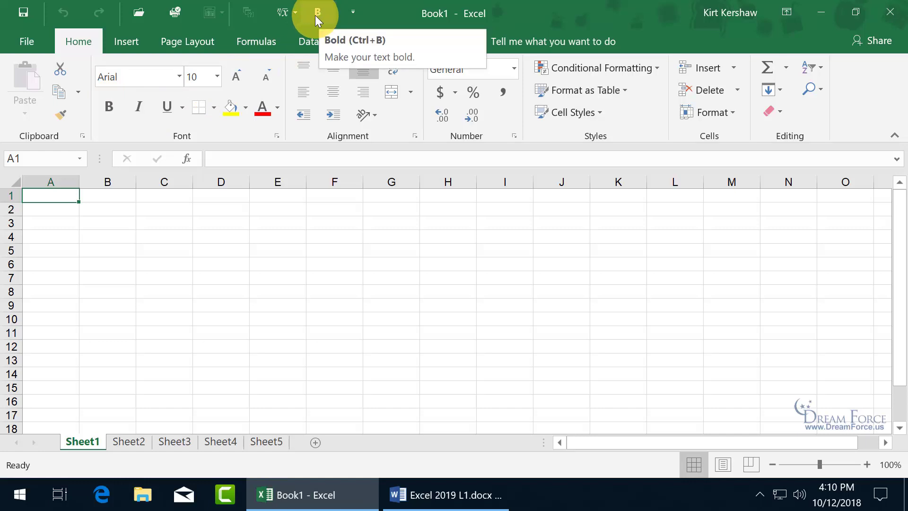
Add the whole Font group to the Quick Access Toolbar from its right-click menu.
right_click(216, 129)
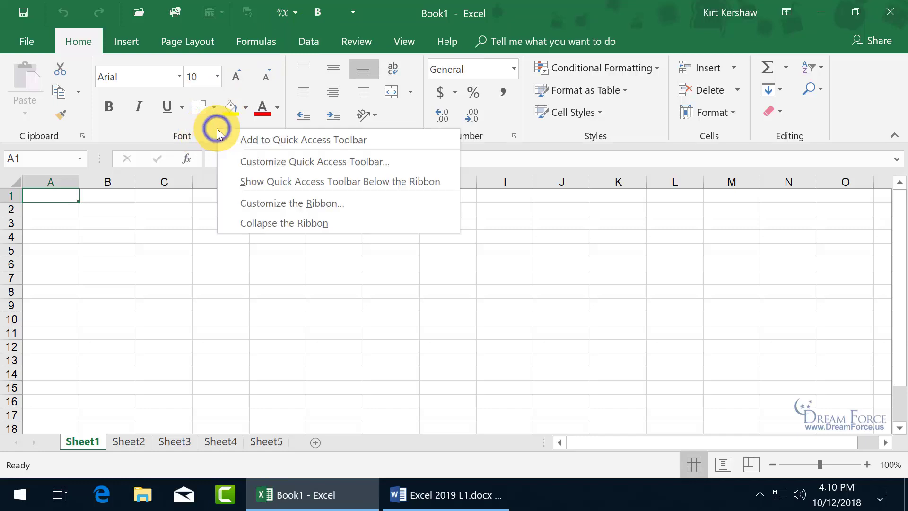
click(257, 138)
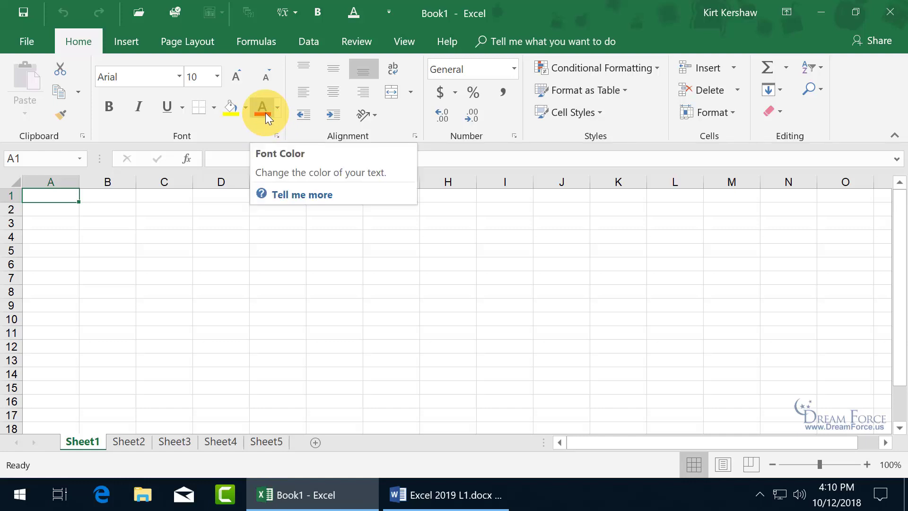
click(278, 109)
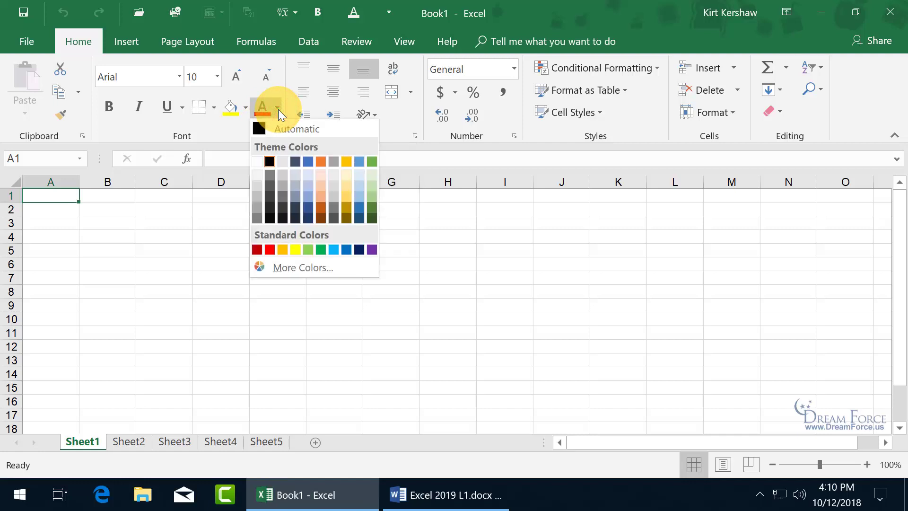
click(234, 125)
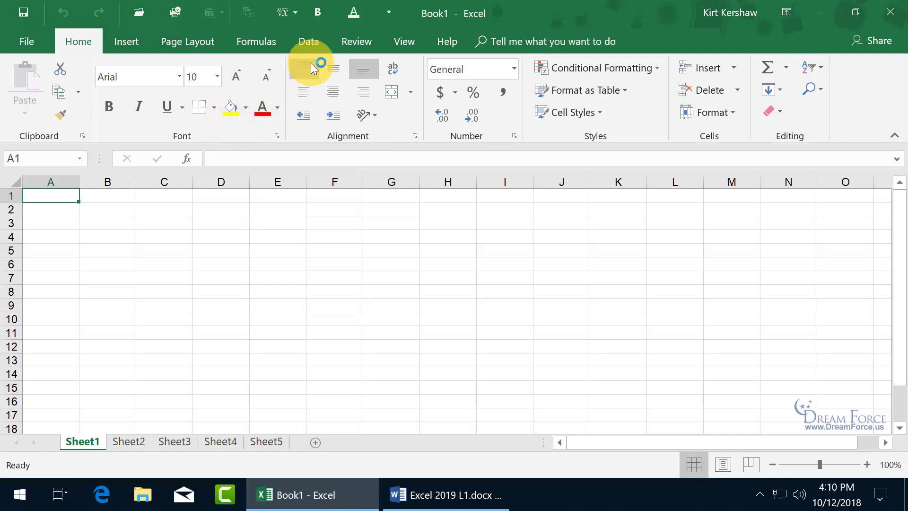
Test the new Font Formatting button by opening its flyout and font colour choices.
click(354, 15)
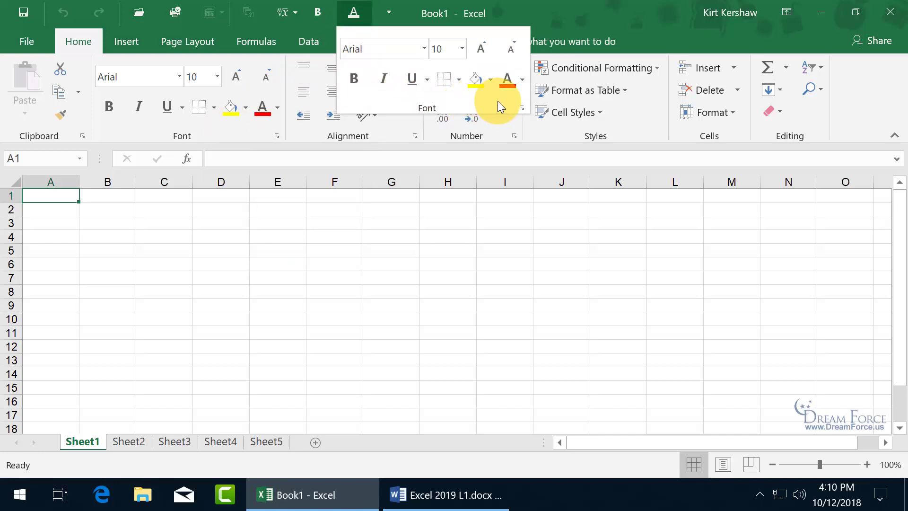
click(523, 80)
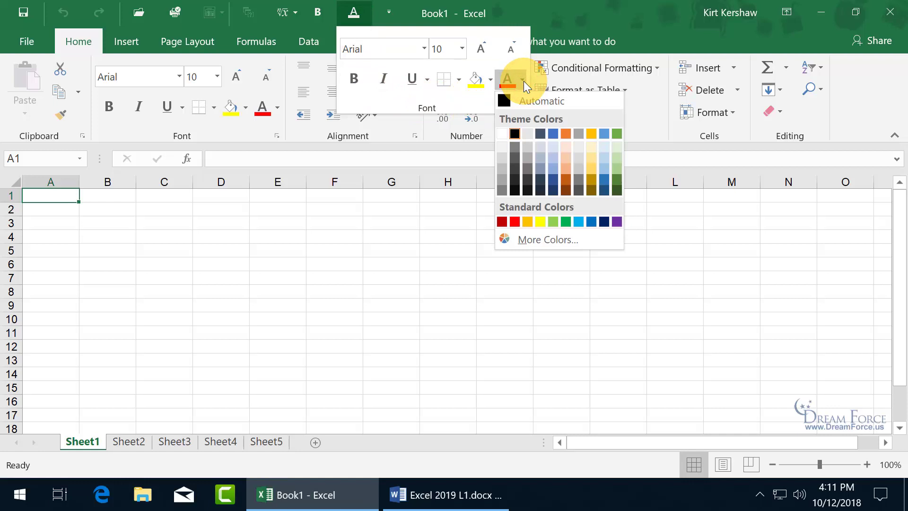
click(507, 80)
click(256, 127)
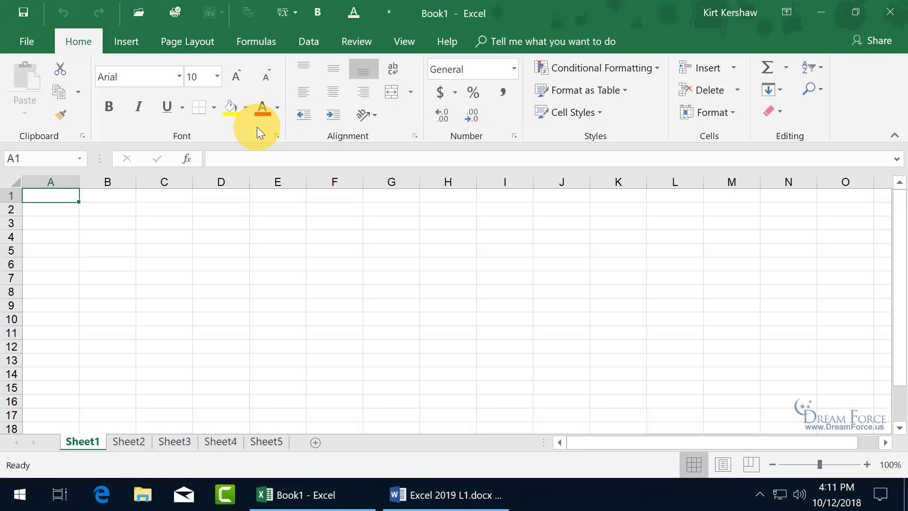
Remove the Font Formatting and Bold buttons and two other added shortcuts from the Quick Access Toolbar.
right_click(353, 11)
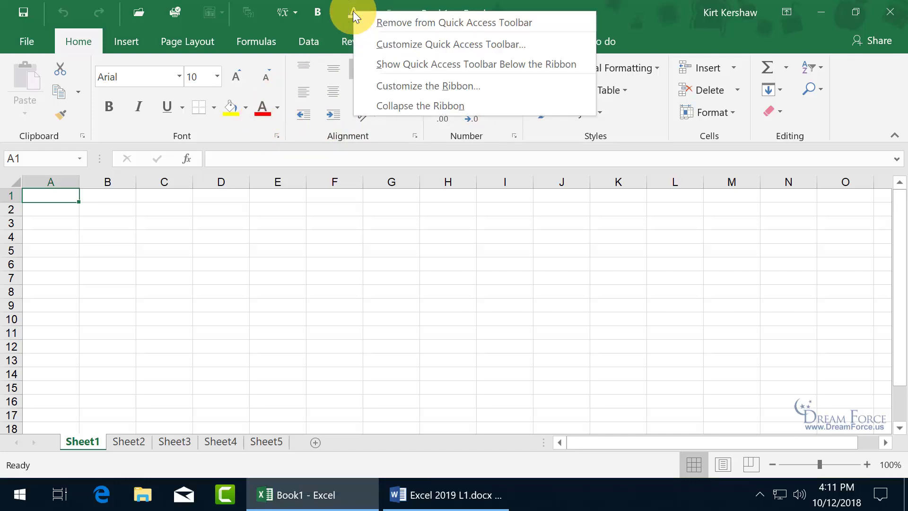
click(362, 19)
right_click(309, 12)
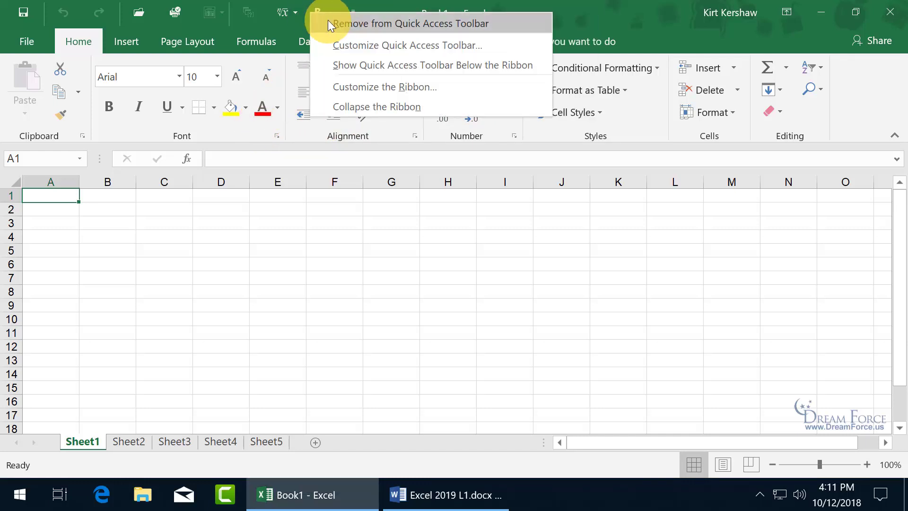
click(328, 20)
right_click(286, 12)
key(Escape)
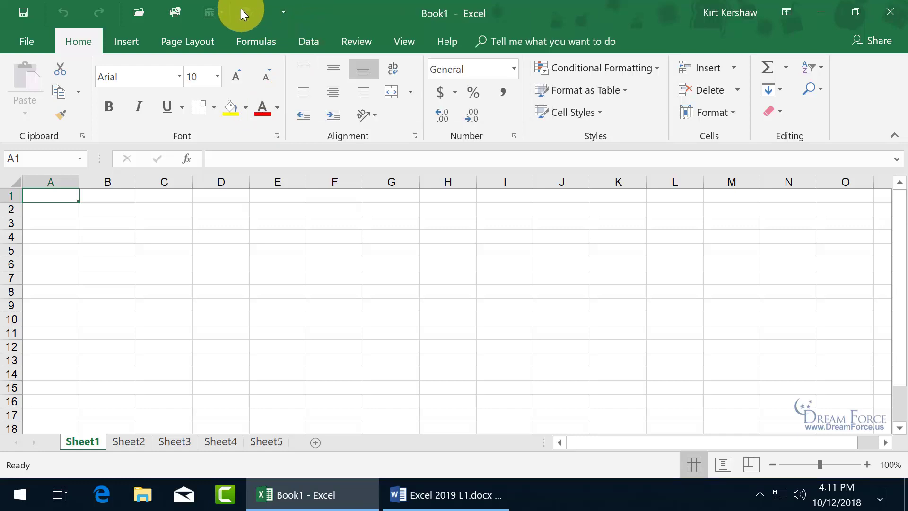
right_click(253, 13)
click(270, 24)
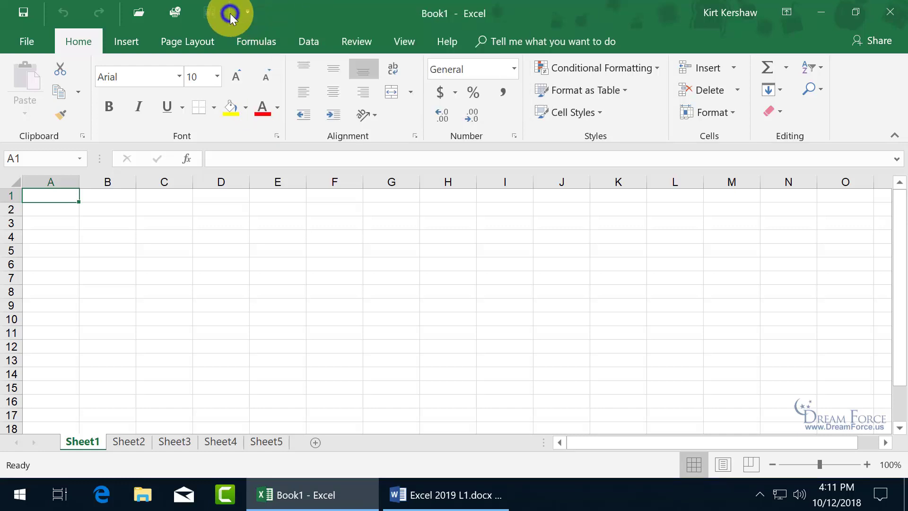
right_click(230, 13)
click(247, 23)
Remove the Open button and the remaining extra shortcuts from the Quick Access Toolbar.
right_click(212, 13)
key(Escape)
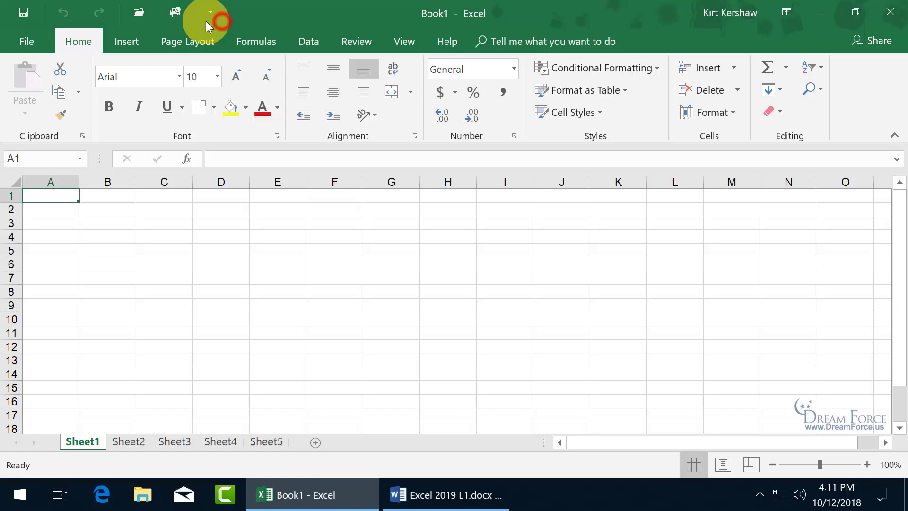
right_click(171, 16)
click(188, 24)
right_click(139, 14)
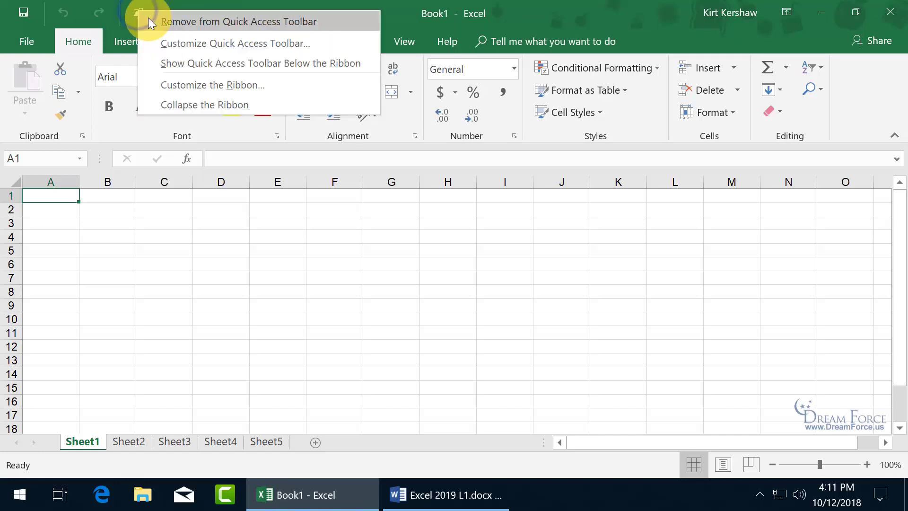
click(148, 20)
right_click(124, 12)
click(137, 22)
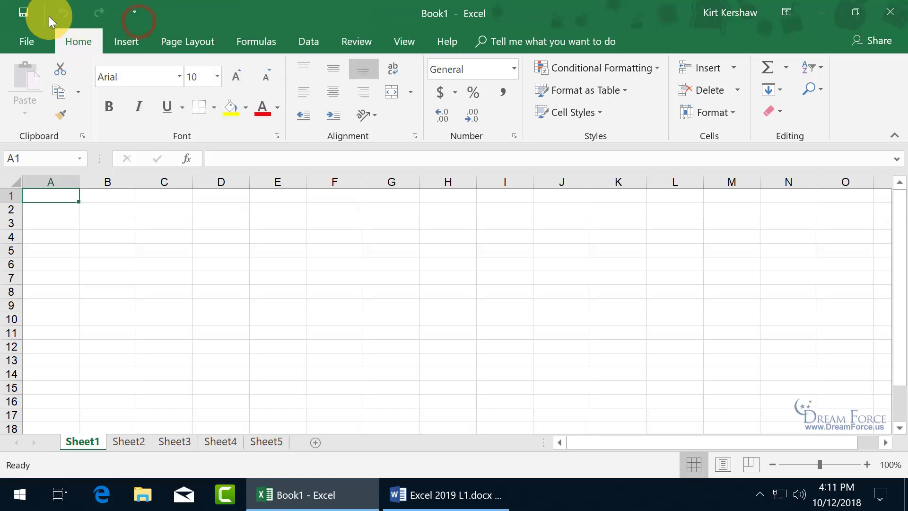
right_click(44, 18)
click(65, 24)
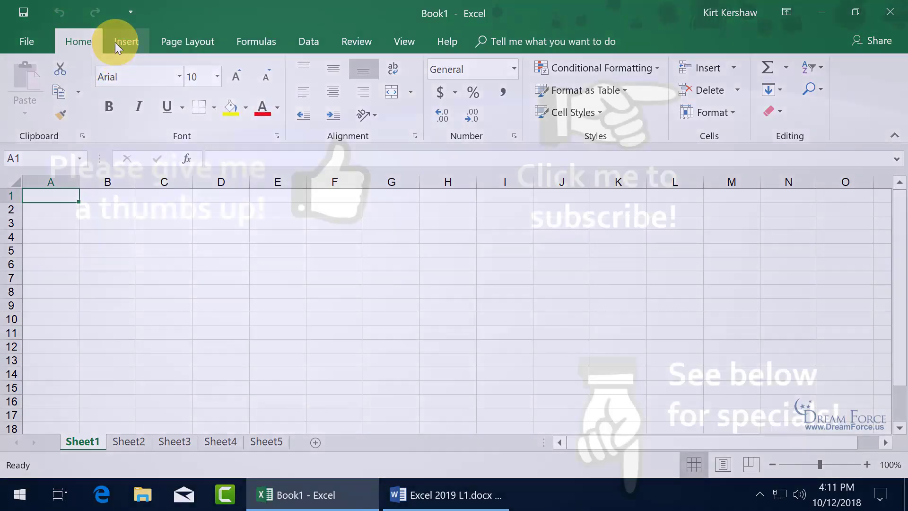